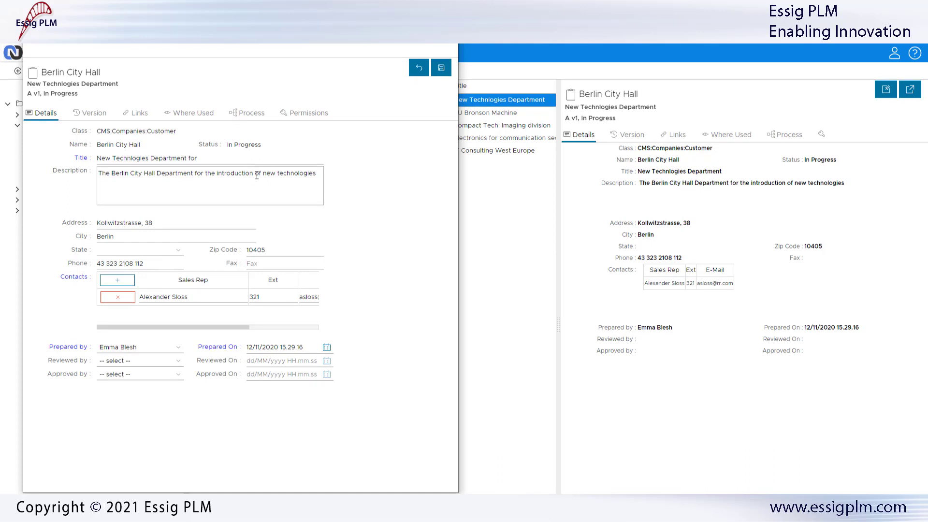
- Extend the customer's title with "the introduction of new tech" and save the Berlin City Hall object
click(215, 159)
text(the intro)
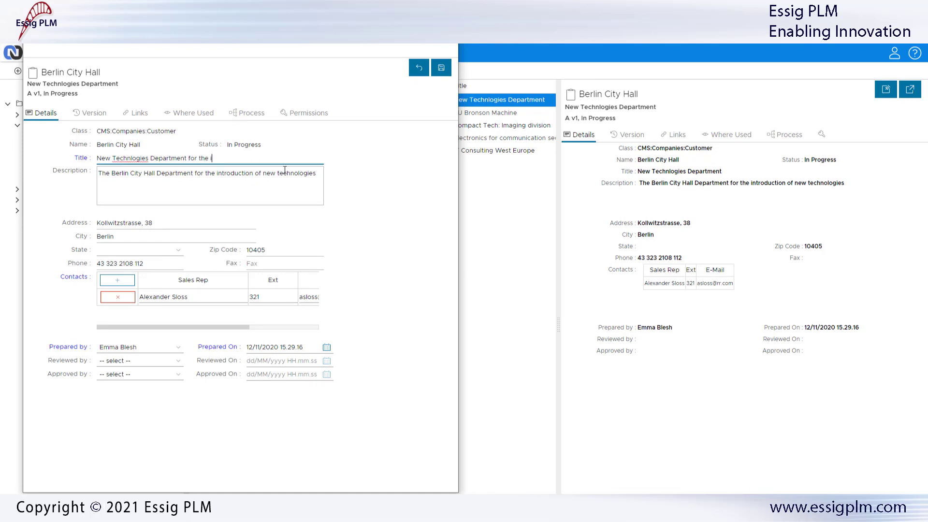
text(duction of new tech)
click(444, 70)
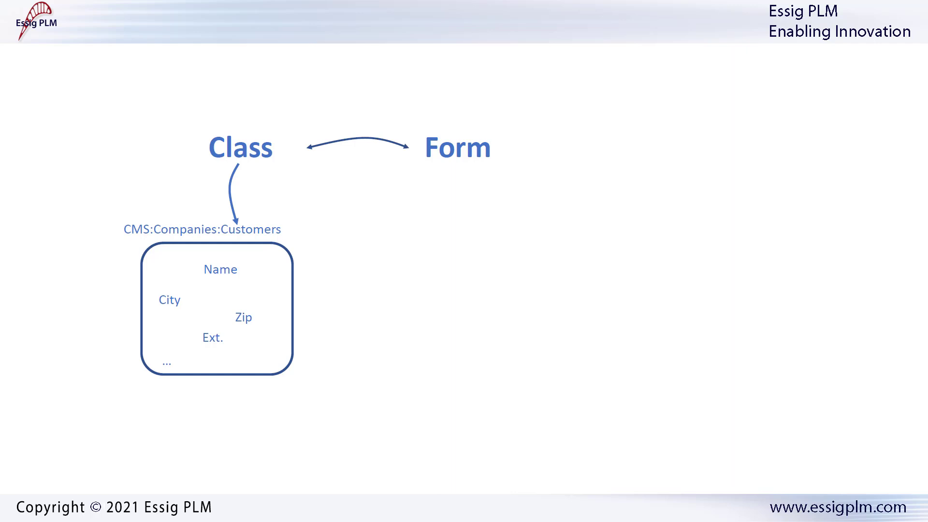
click(507, 259)
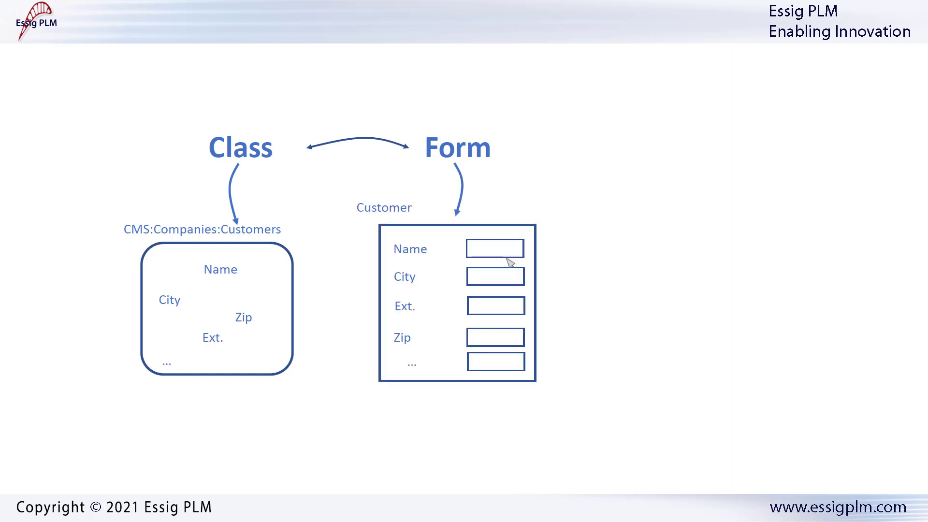
click(509, 261)
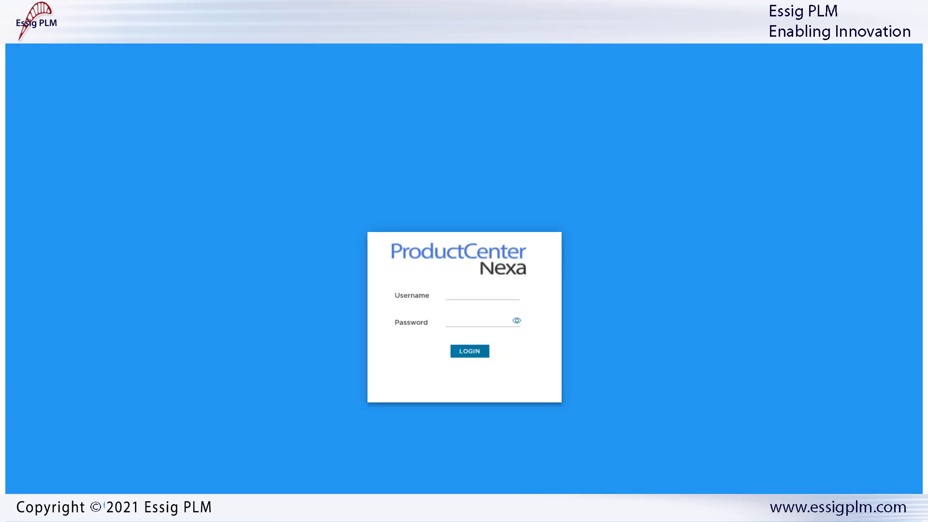
- Log in to ProductCenter Nexa with the username cms and the account password
click(460, 295)
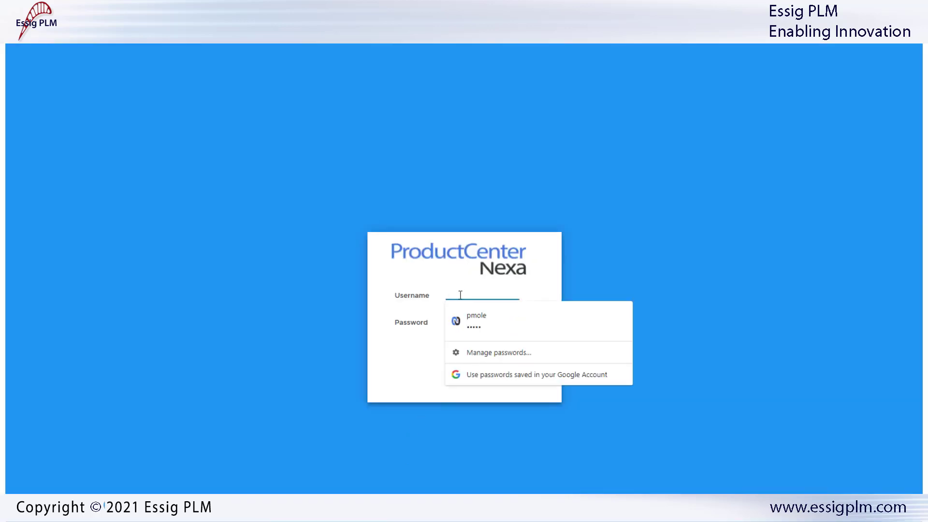
text(cms)
key(Tab)
text(cms)
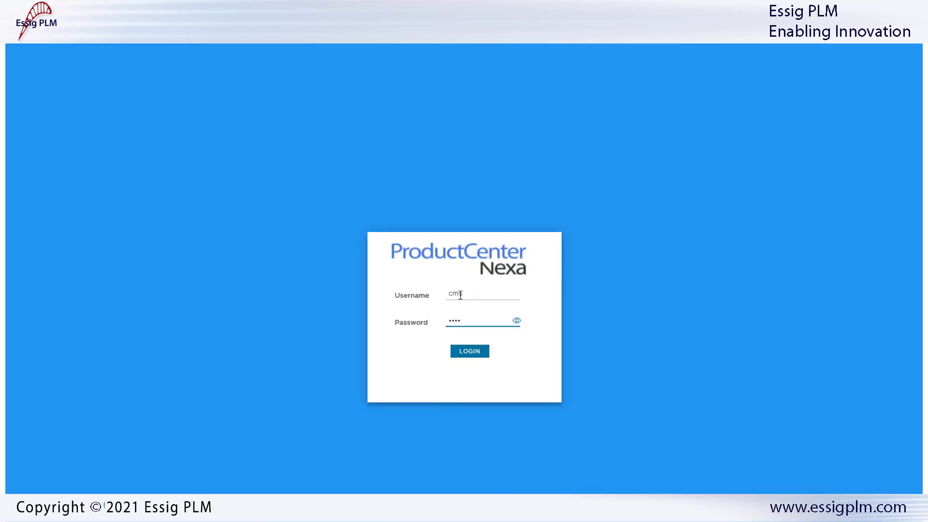
click(468, 352)
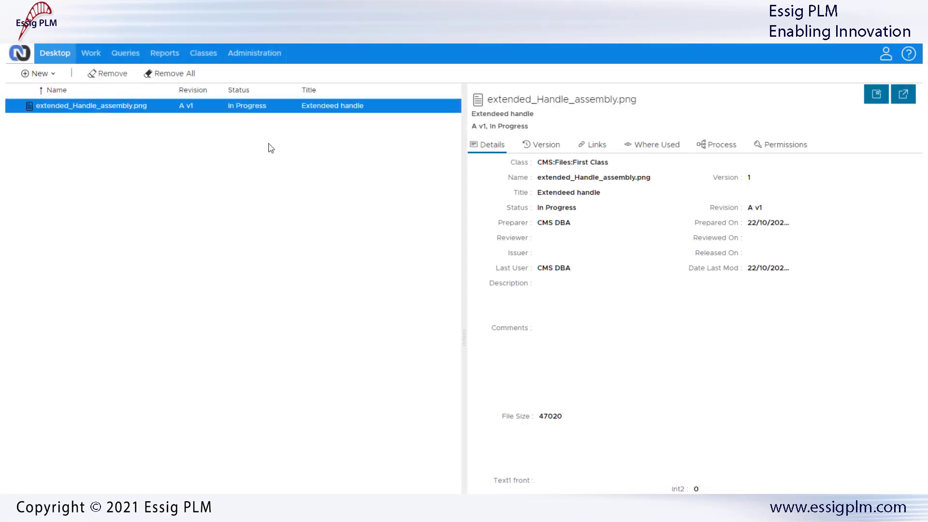
- Open the forms administration and review the CAD Tools Master form's details and fields
click(272, 54)
click(34, 132)
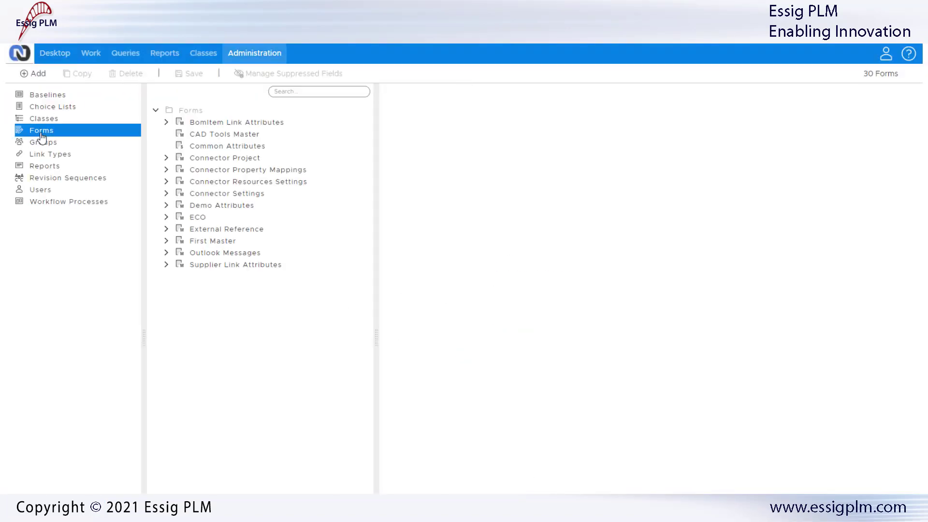
click(213, 139)
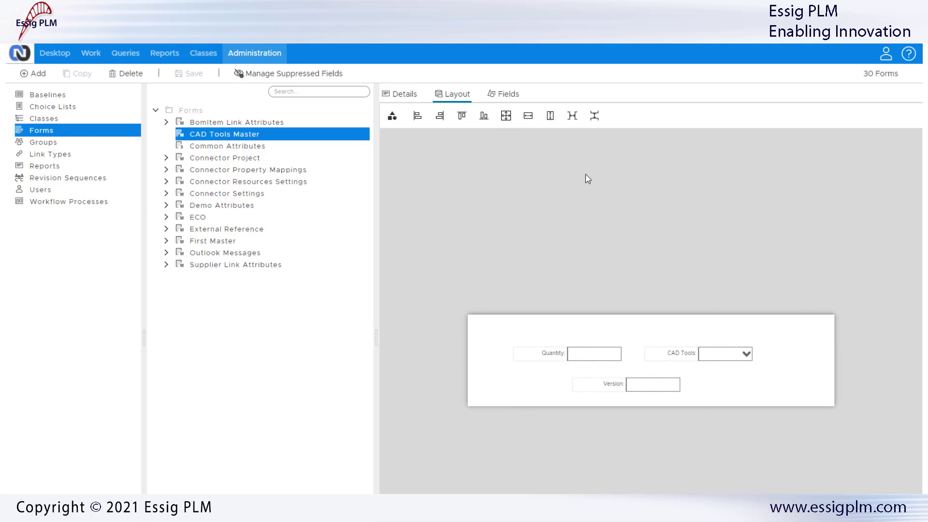
click(409, 95)
click(506, 95)
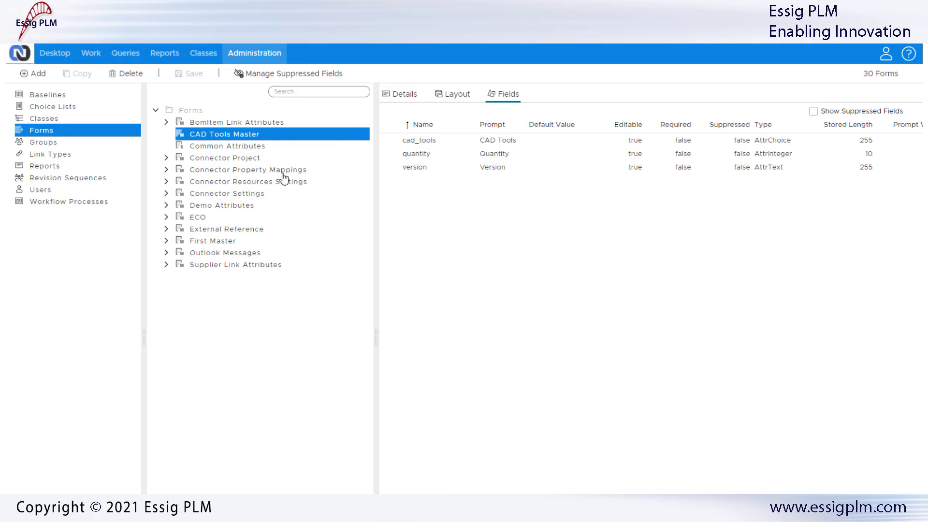
- Search the forms for email, open the Email form's layout, and clear the search
click(303, 92)
text(email)
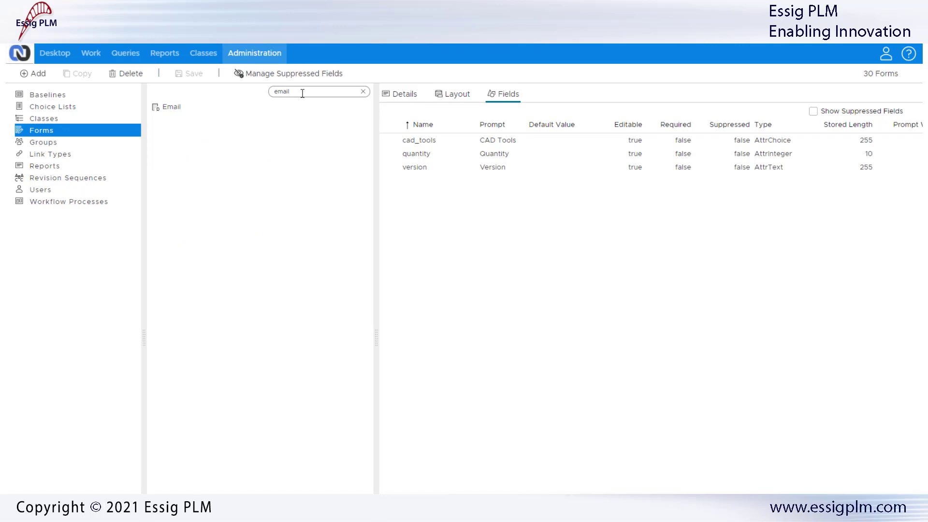
click(174, 108)
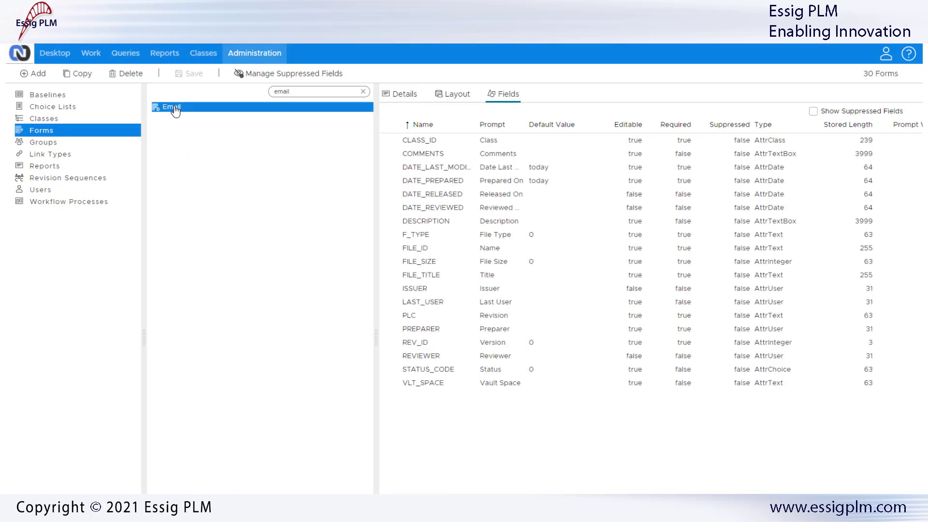
click(454, 95)
click(363, 91)
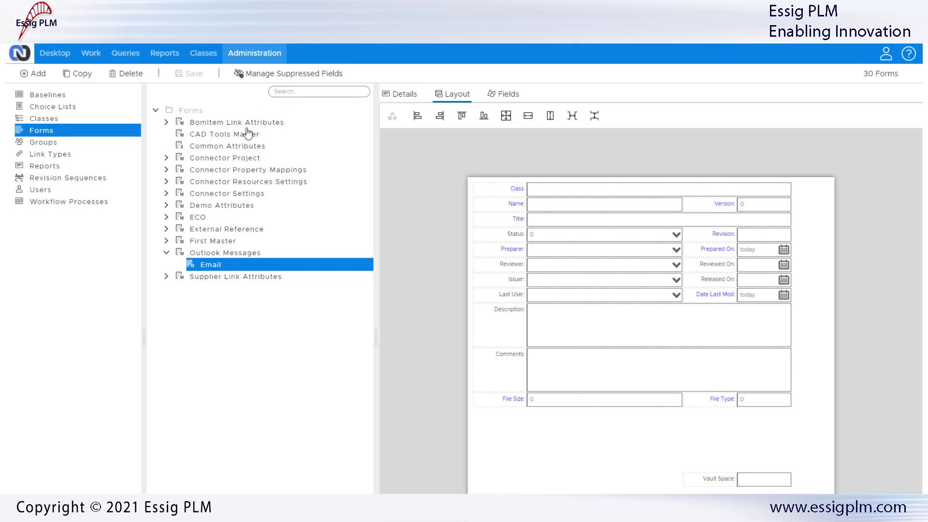
- Expand the connector form groups and view the First Master and Demo Attributes form layouts
click(166, 171)
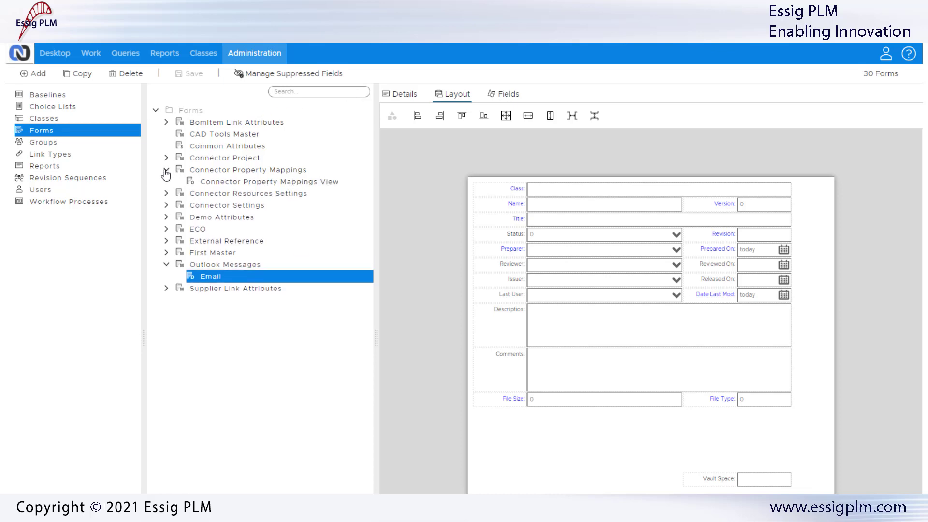
click(166, 194)
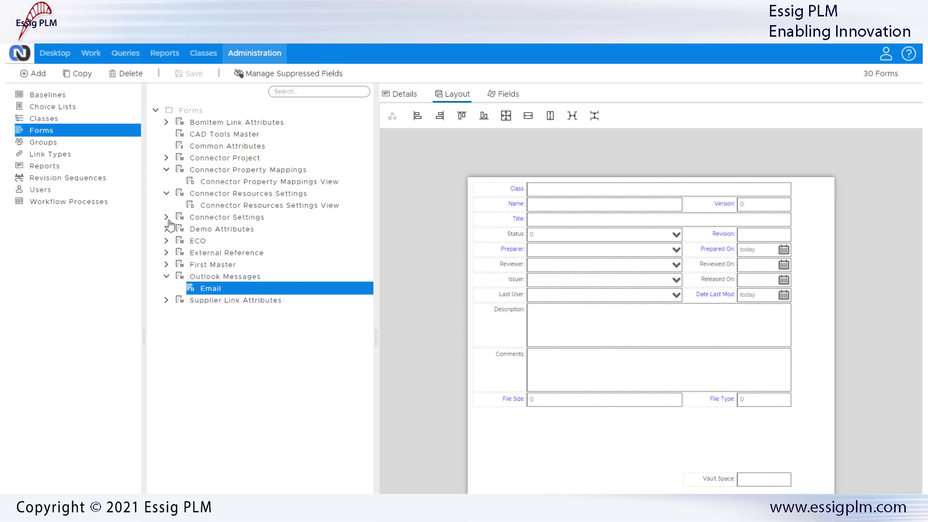
click(167, 219)
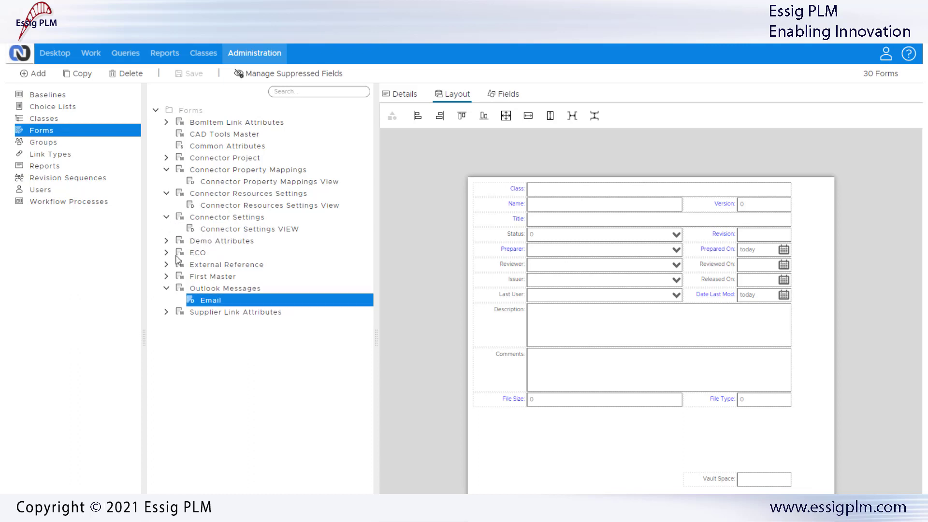
click(201, 278)
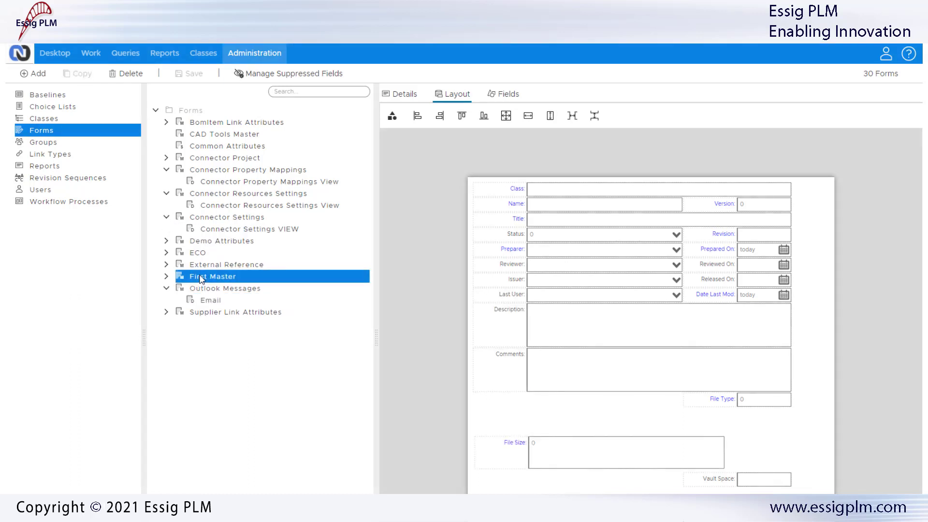
click(188, 242)
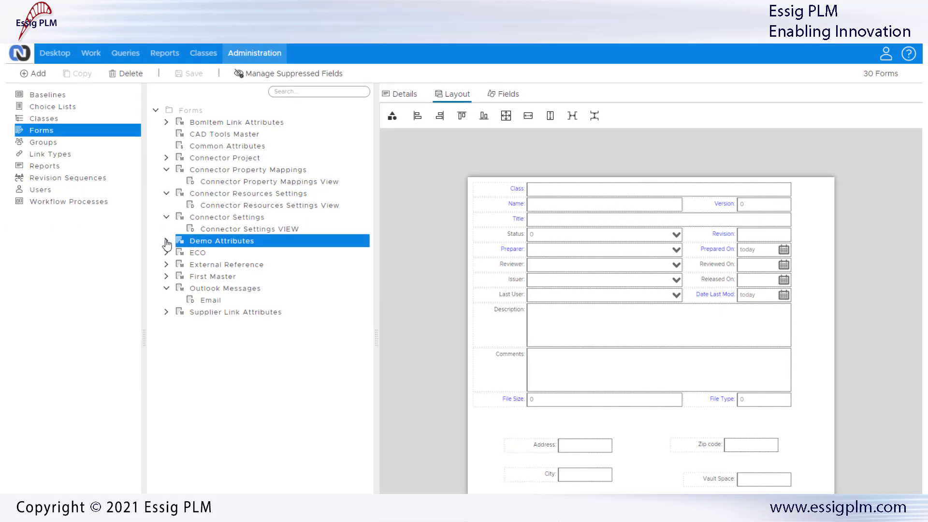
click(166, 240)
- Browse the layouts of the Demo Attributes sub-forms, returning to Company Info
click(213, 255)
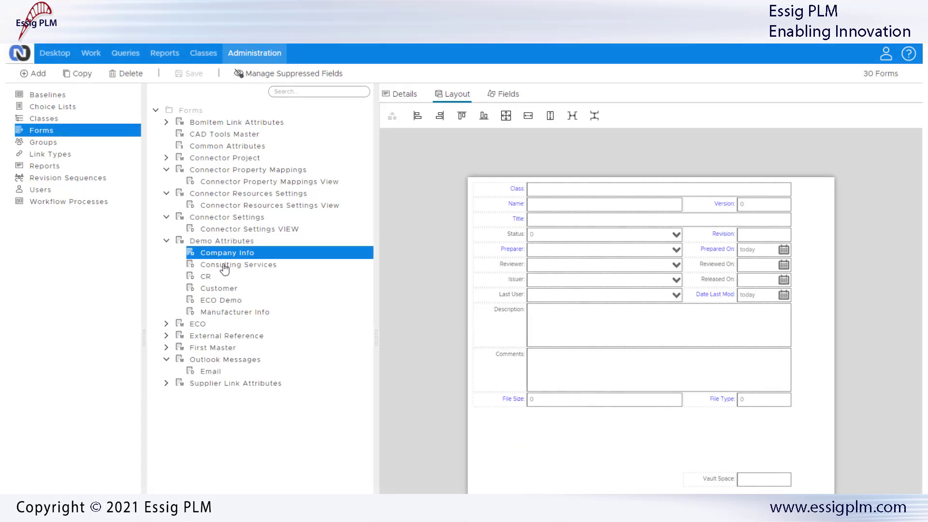
click(221, 267)
click(218, 281)
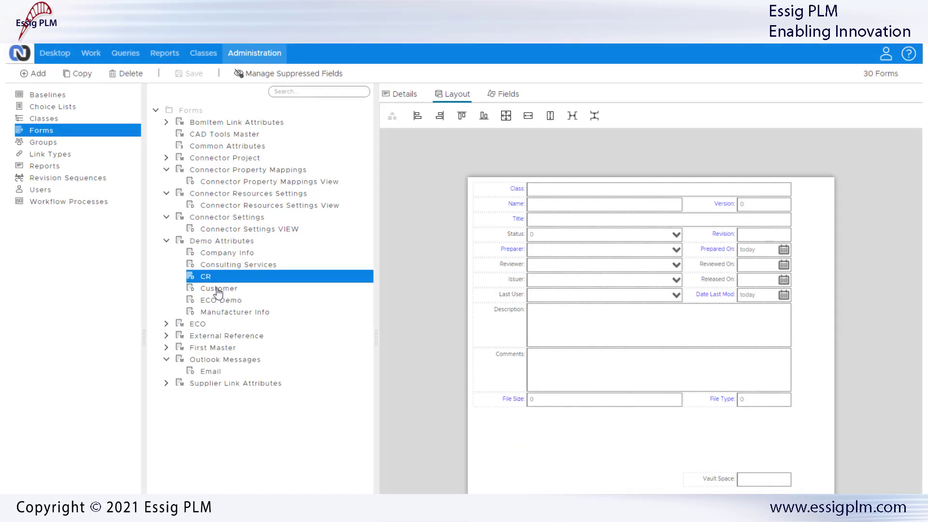
click(218, 288)
click(213, 254)
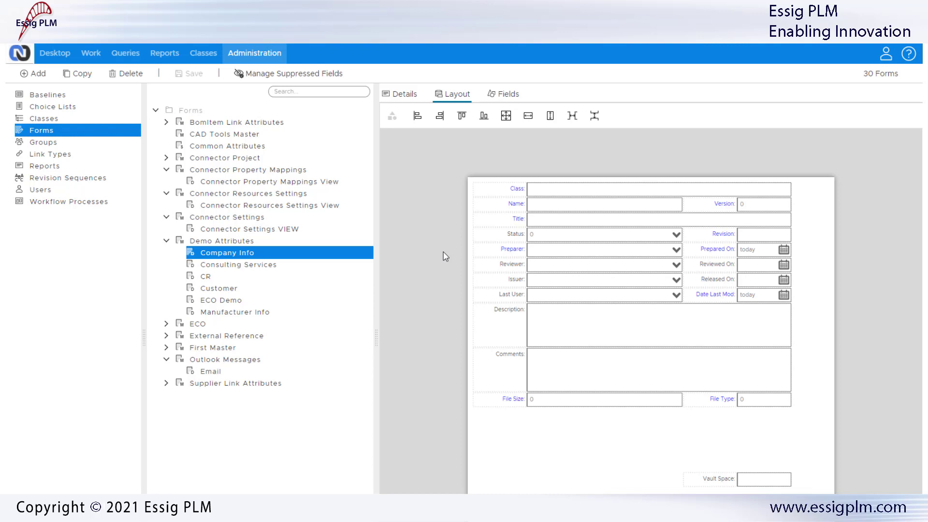
- Examine the Company Info form's Description and Comments fields in its layout and field list
click(578, 367)
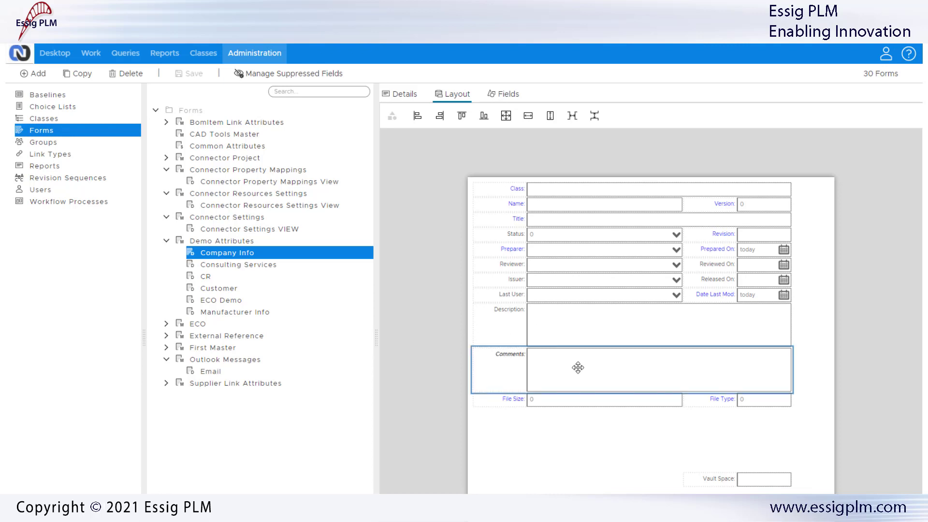
click(574, 330)
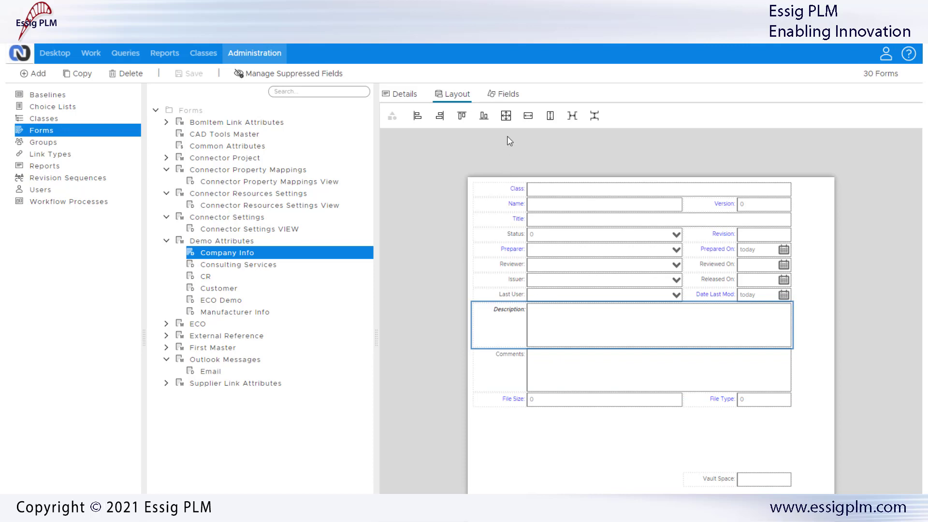
click(508, 95)
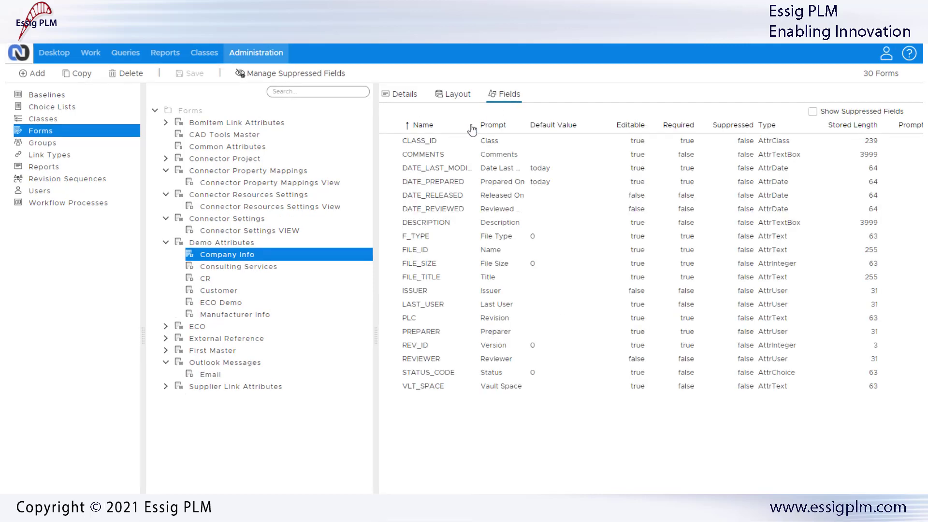
double_click(423, 225)
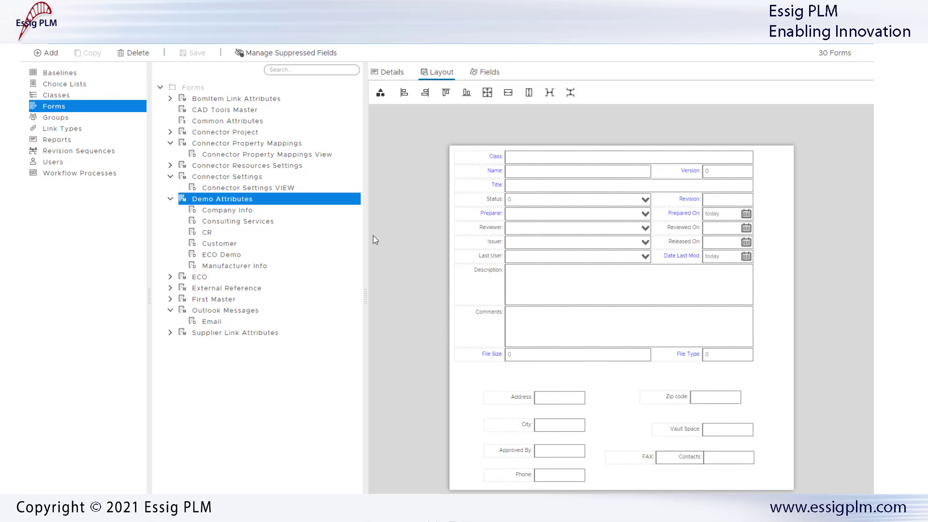
click(234, 211)
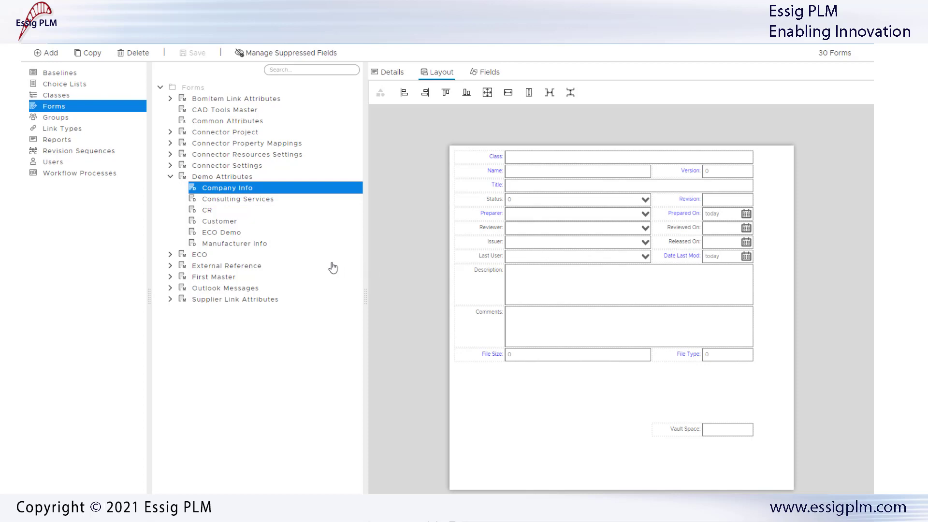
click(227, 246)
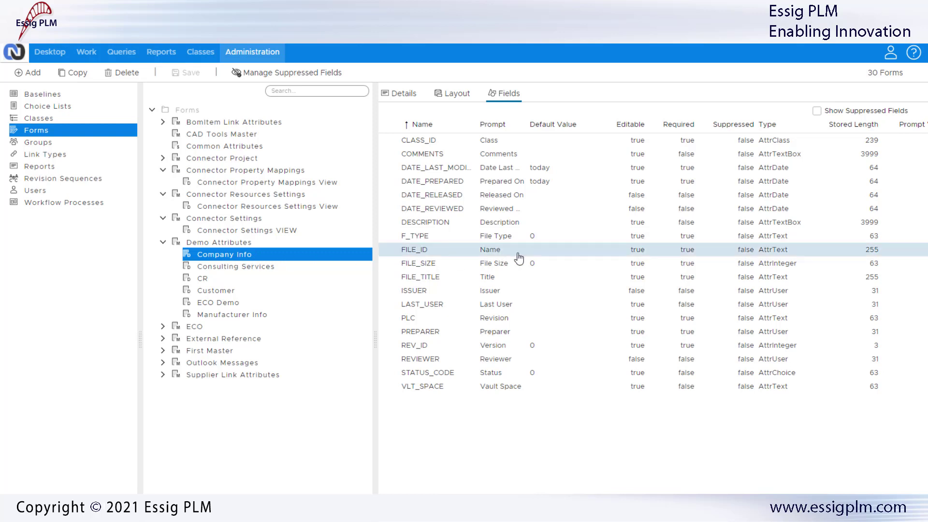
- Show suppressed fields and unsuppress the City and Address fields of the Company Info form
click(816, 112)
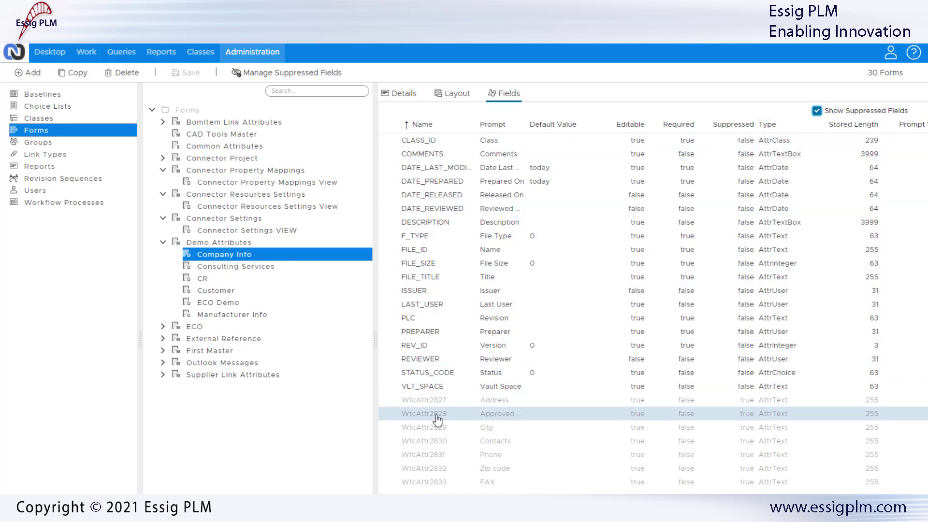
right_click(441, 430)
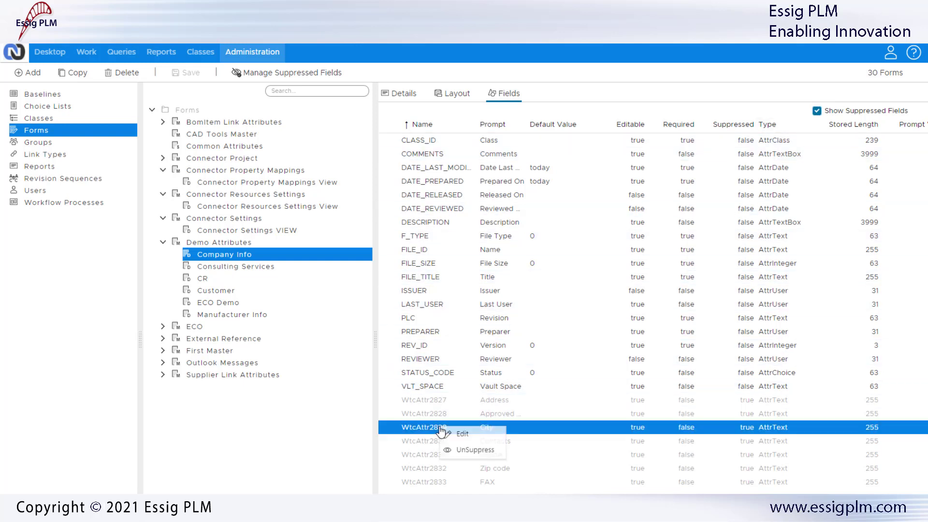
click(472, 451)
right_click(438, 402)
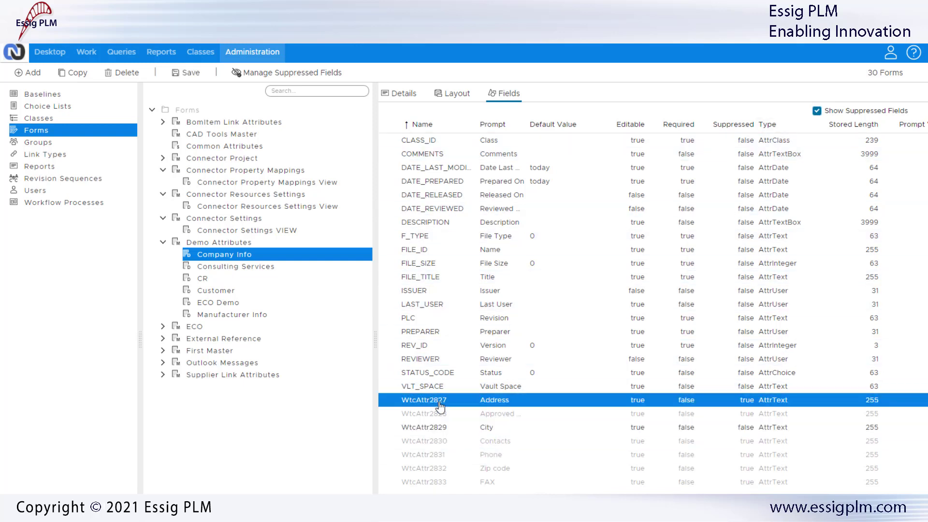
click(471, 424)
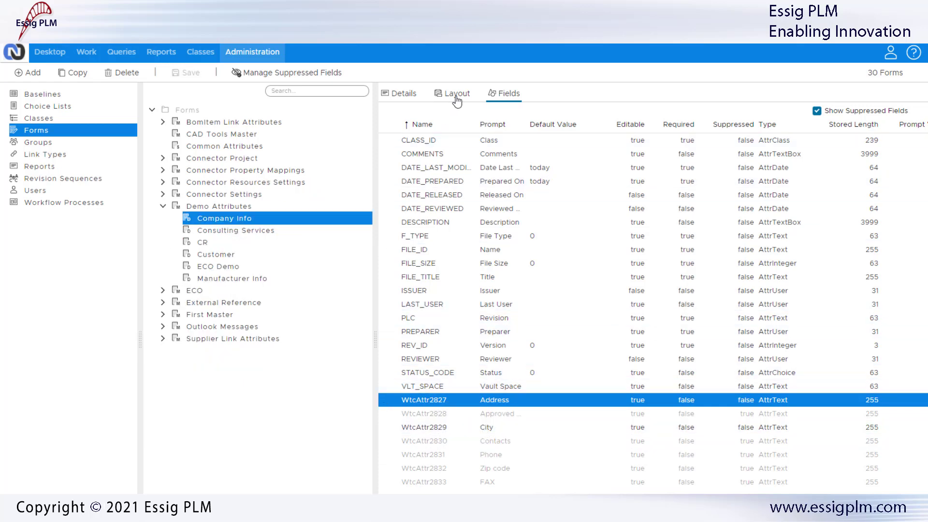
- Suppress the Address and City fields from the Company Info form's layout
click(457, 97)
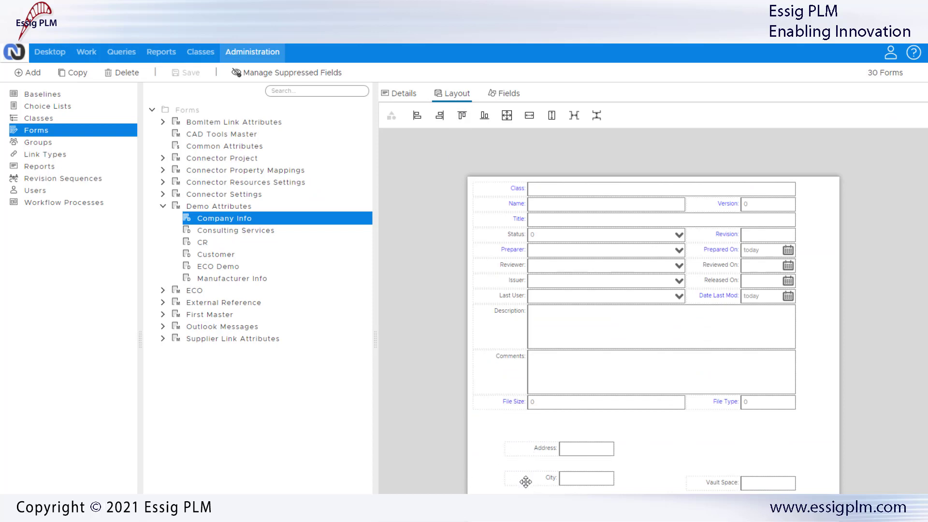
right_click(540, 450)
click(571, 473)
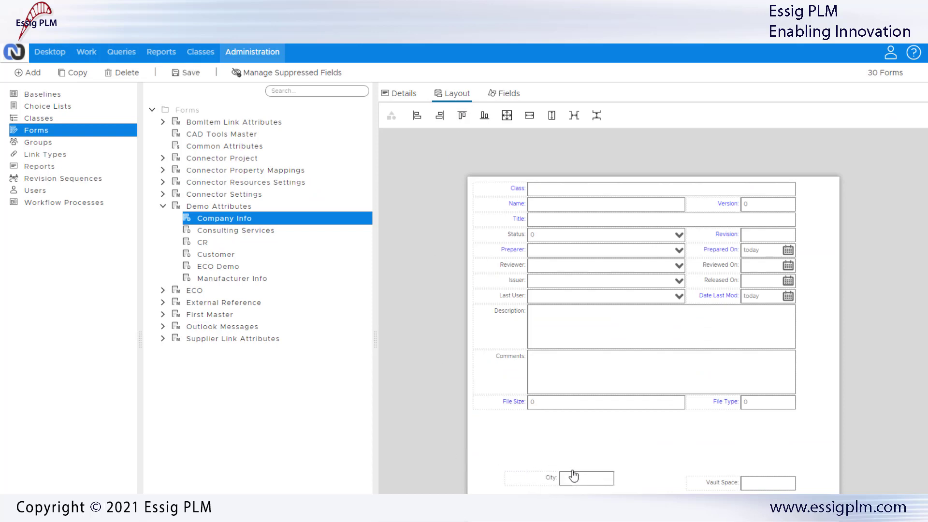
right_click(574, 479)
click(597, 501)
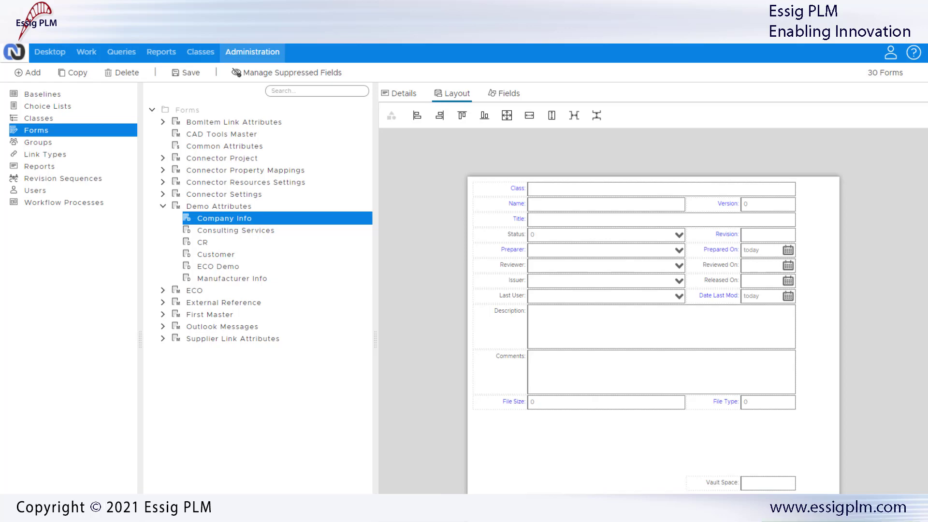
- Save the Company Info form and open the Name field's context options without choosing any
click(191, 73)
right_click(551, 204)
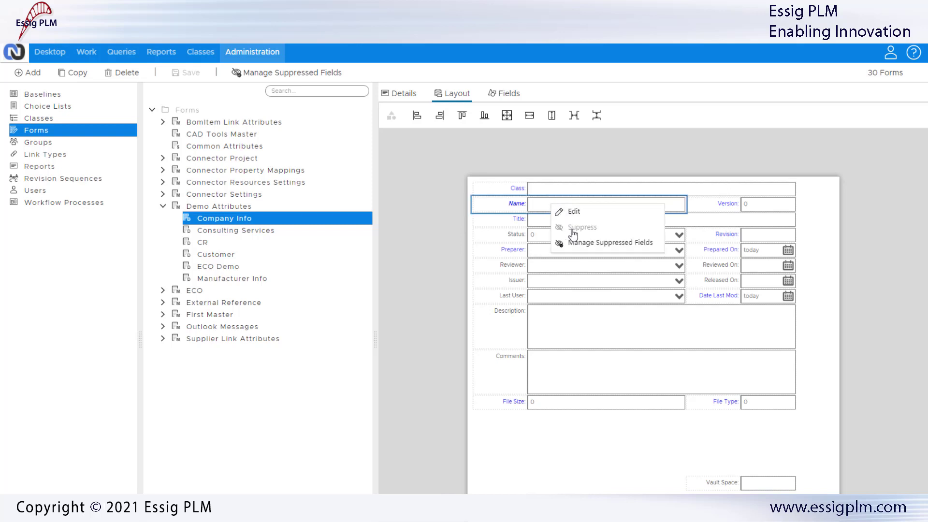
click(399, 269)
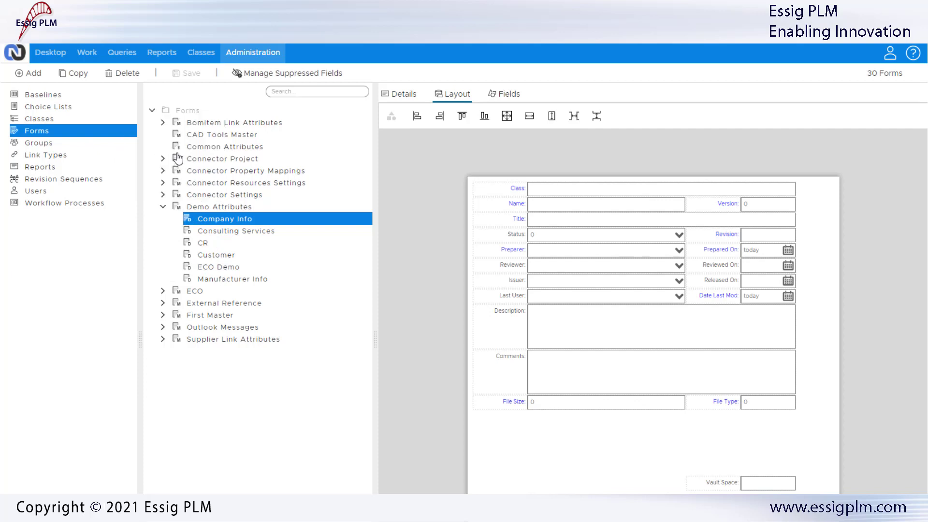
- Open the CAD Tools Master form and set its Quantity field's control width to 300 and control height to 40
click(295, 91)
text(CAD)
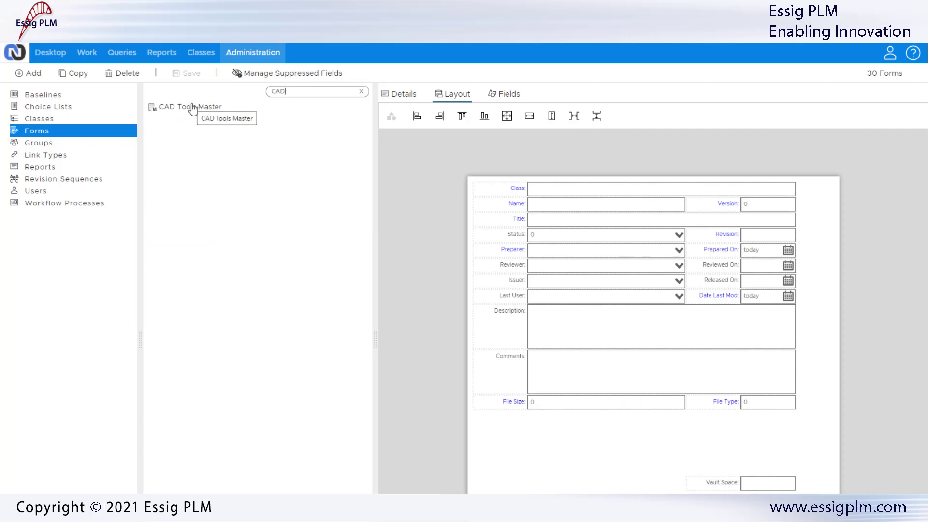
click(193, 107)
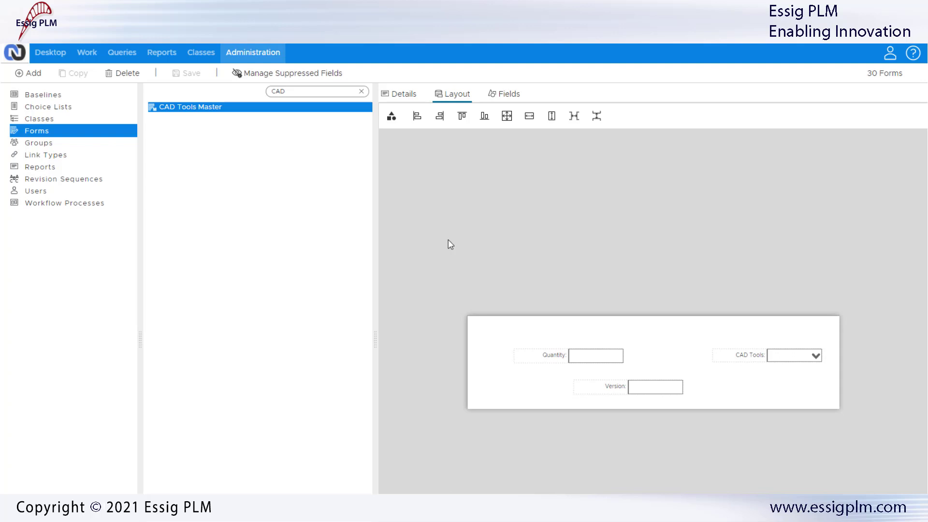
click(531, 361)
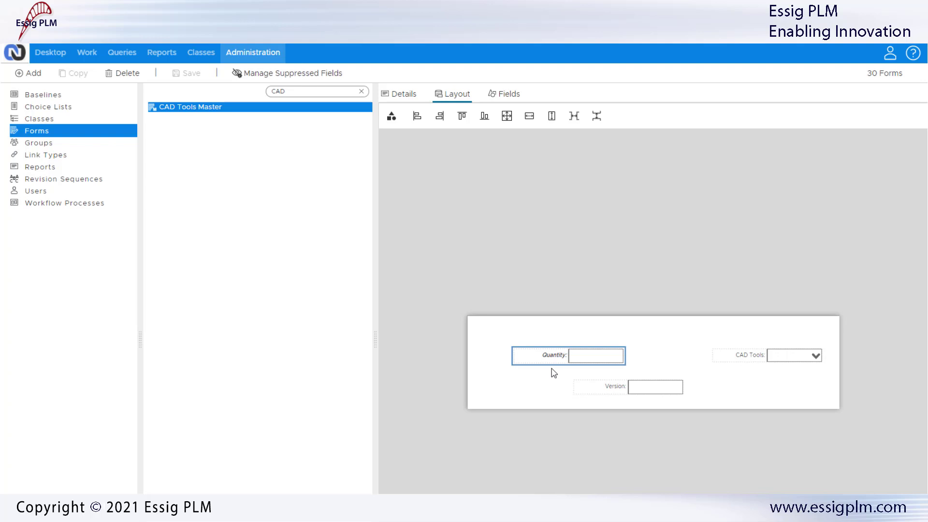
double_click(556, 354)
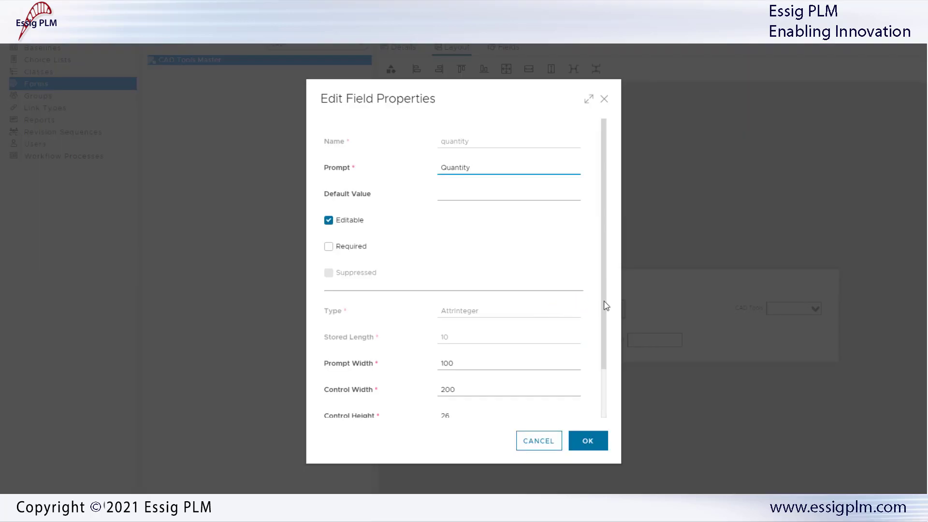
scroll(605, 315, down, 2)
scroll(605, 316, down, 1)
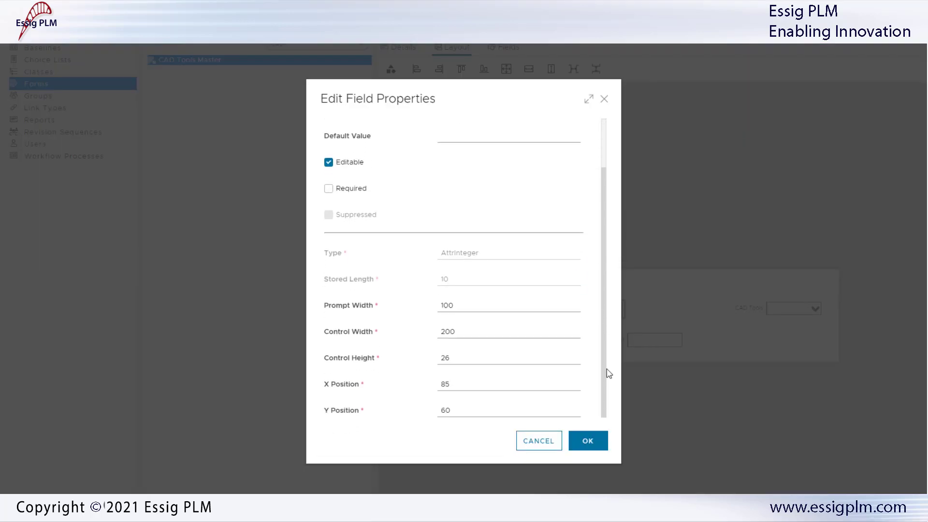
click(468, 331)
click(457, 357)
key(BackSpace)
key(BackSpace)
text(40)
click(590, 440)
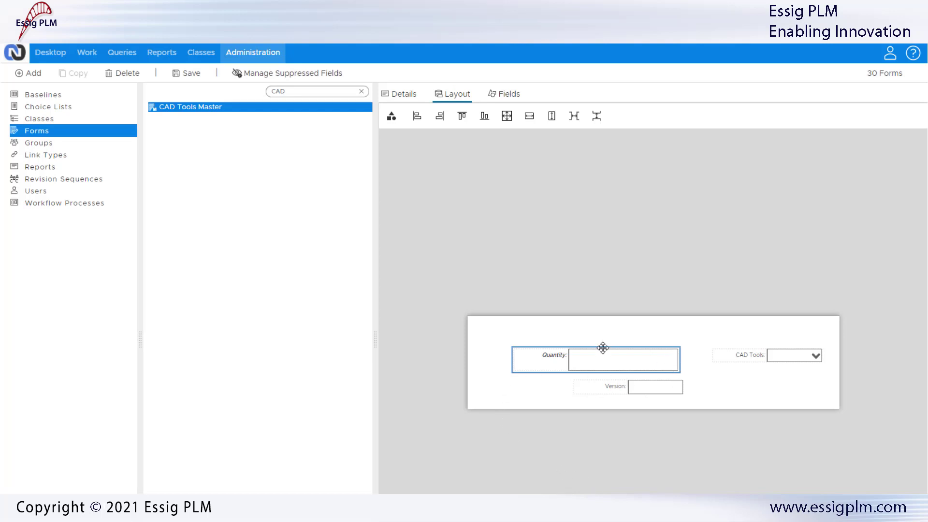
- Stay on the page instead of leaving and save the CAD Tools Master form
click(38, 143)
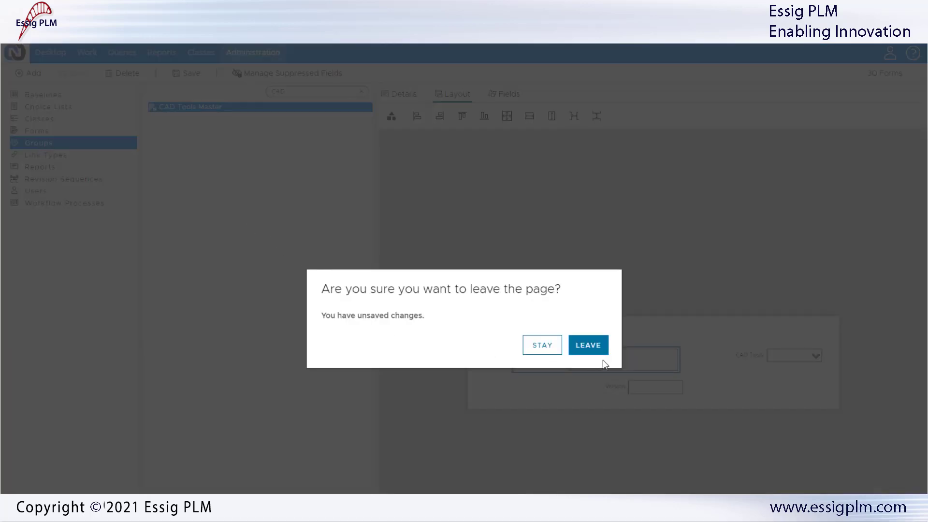
click(545, 348)
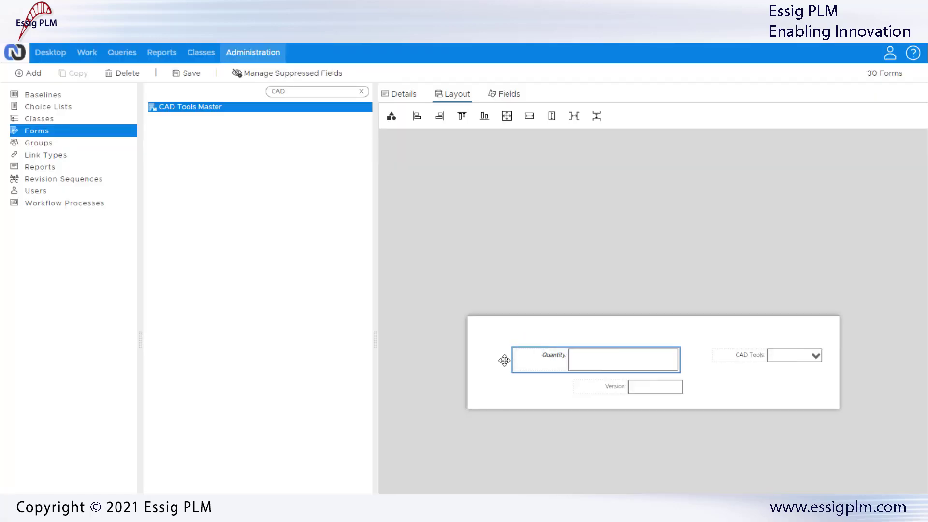
click(193, 73)
- Set the CAD Tools field's X position to 510 and Y position to 80
double_click(753, 356)
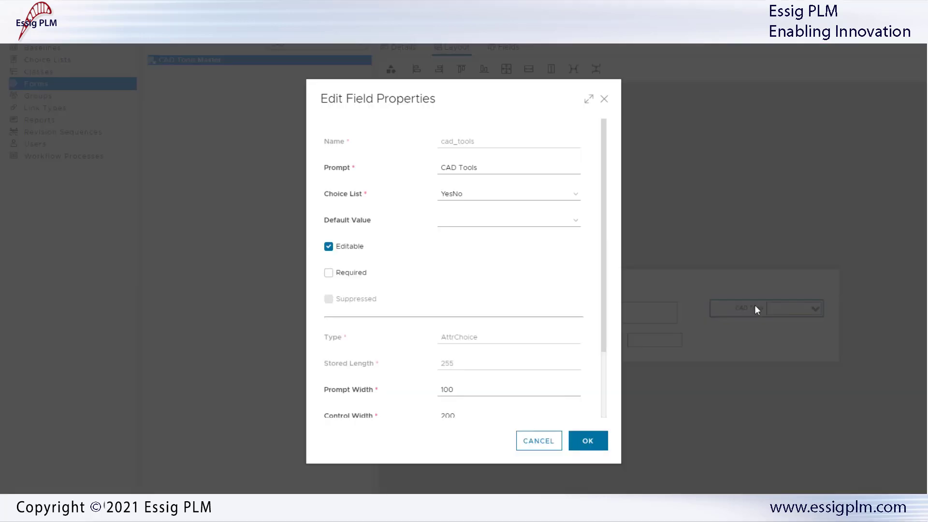
drag(605, 288, 610, 366)
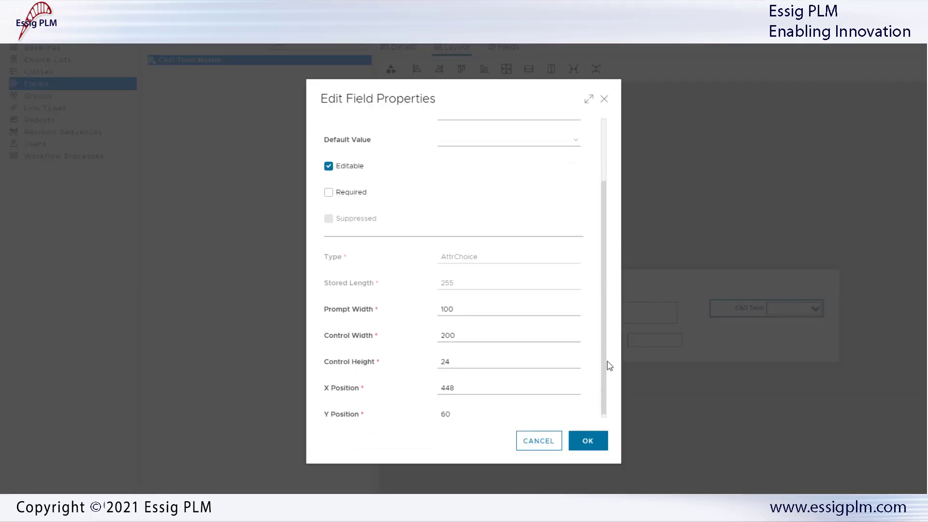
click(472, 385)
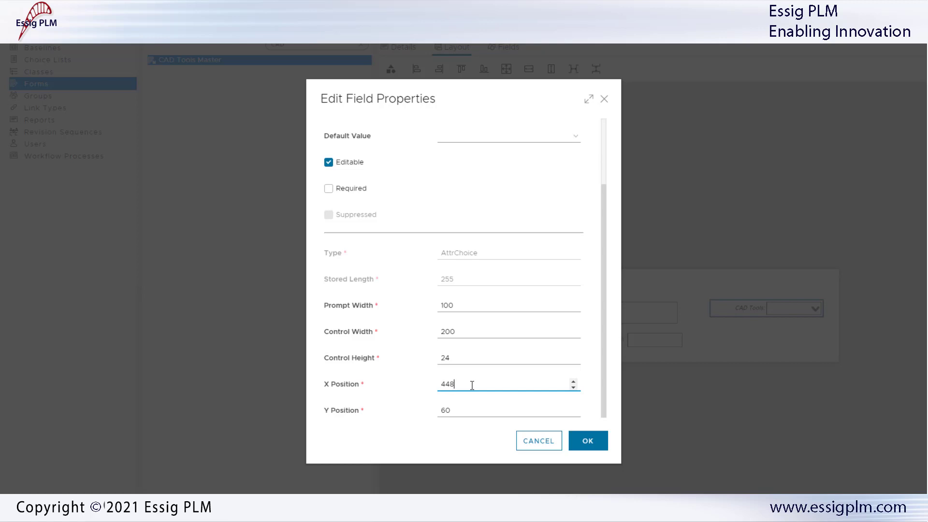
key(BackSpace)
key(BackSpace)
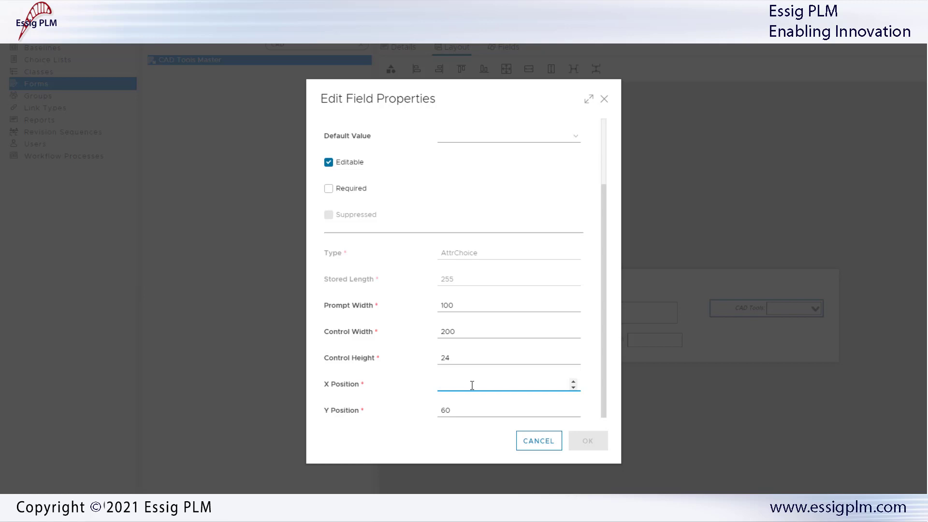
text(510)
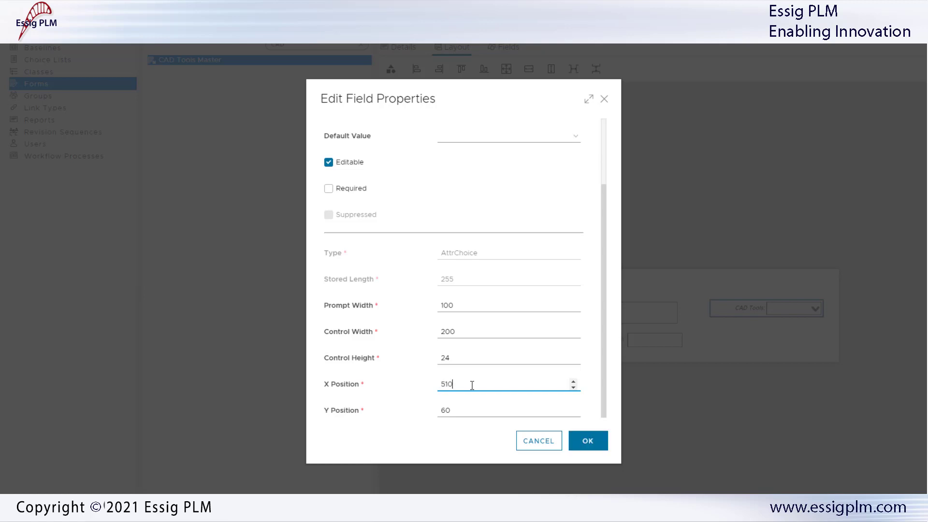
click(479, 409)
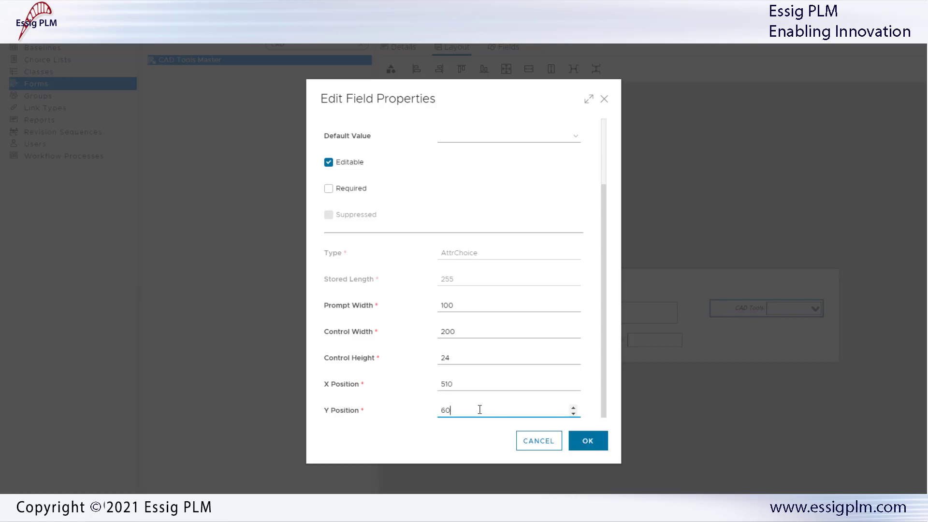
key(BackSpace)
key(BackSpace)
text(80)
click(587, 441)
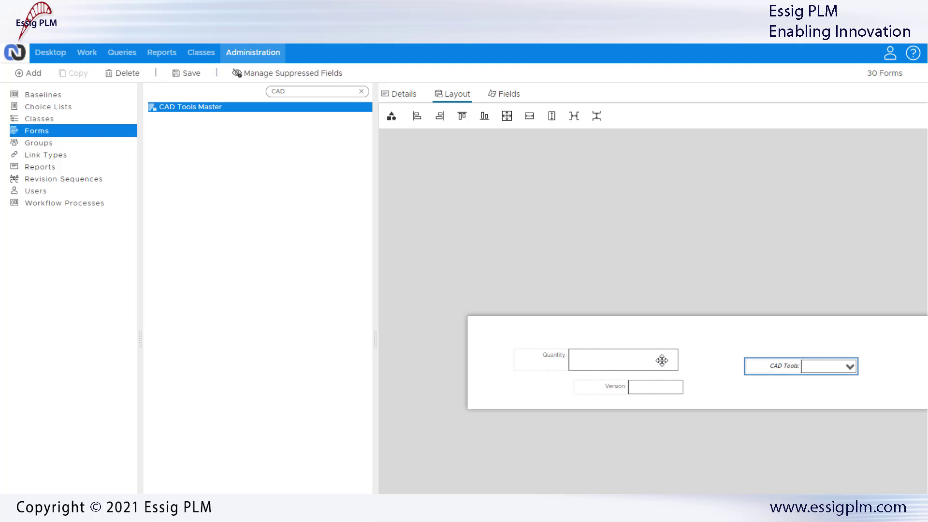
- Edit the Quantity field: prompt width 200, prompt "Quantity of material", and default value 3
double_click(588, 360)
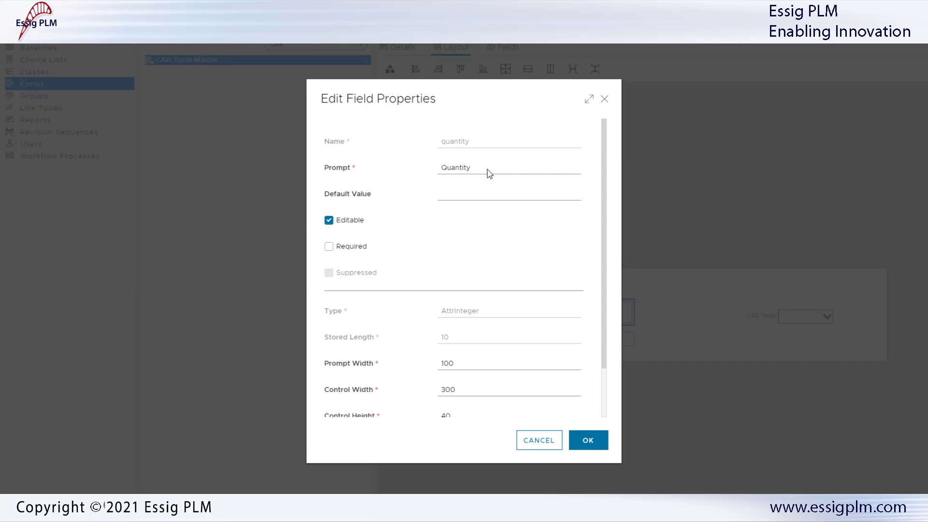
click(445, 363)
key(BackSpace)
text(2)
click(473, 167)
text(of material)
click(447, 240)
click(329, 247)
click(329, 247)
click(330, 221)
click(330, 221)
click(454, 195)
text(3)
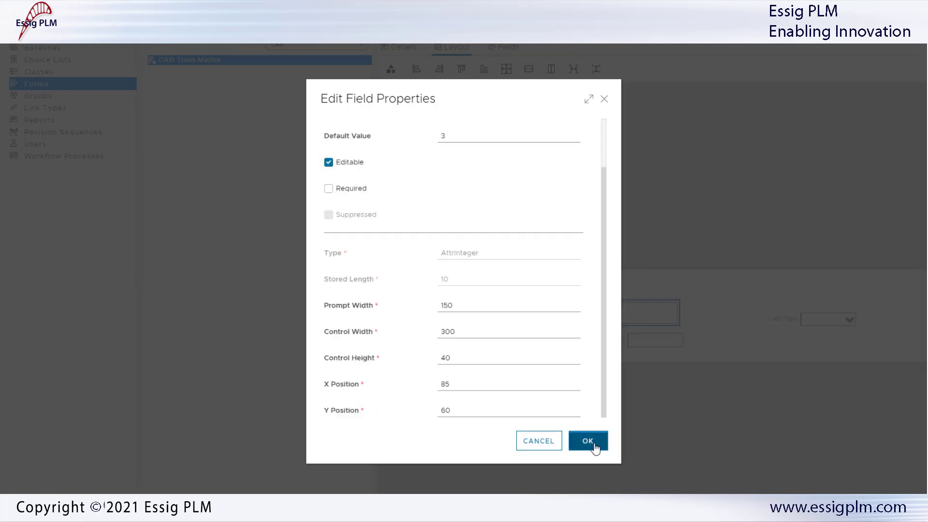
click(588, 440)
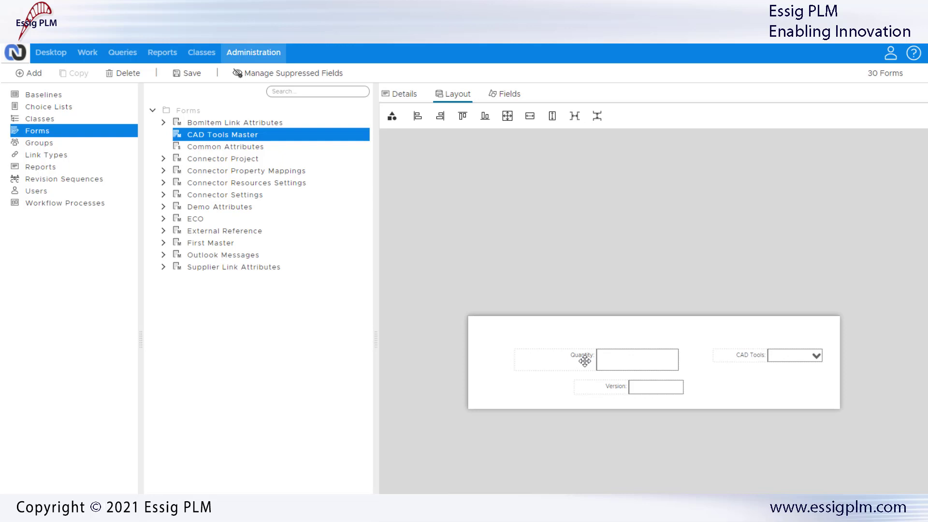
- Move the Quantity field to the form's upper-left corner and enlarge the layout area
click(584, 360)
click(623, 388)
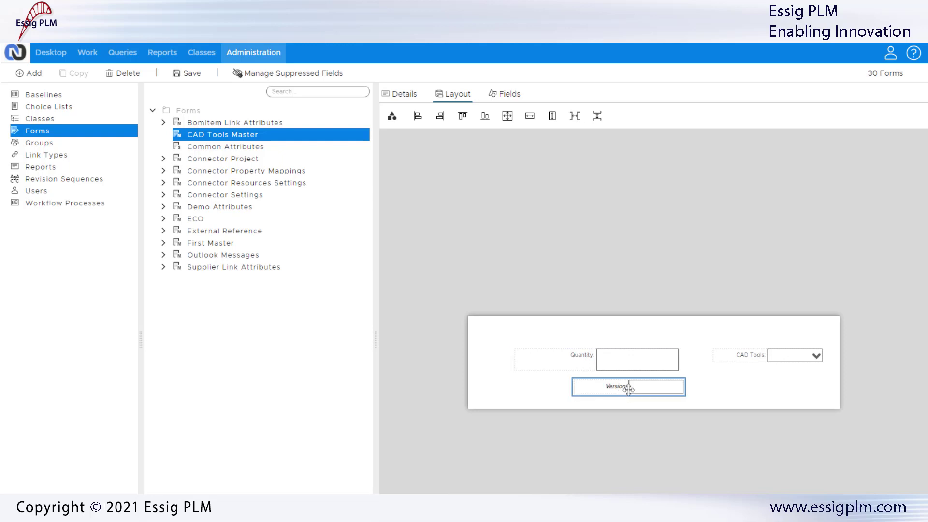
click(742, 356)
click(569, 357)
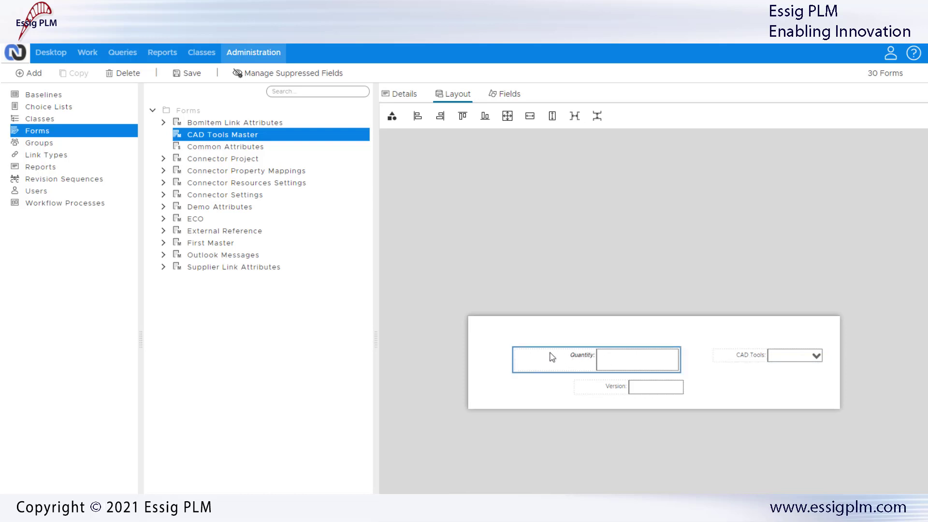
drag(552, 357, 527, 337)
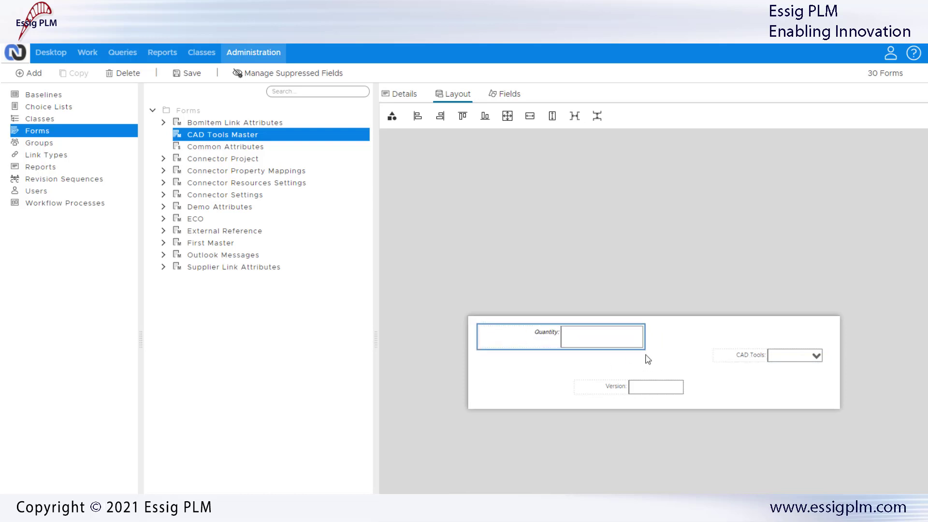
drag(645, 351, 681, 372)
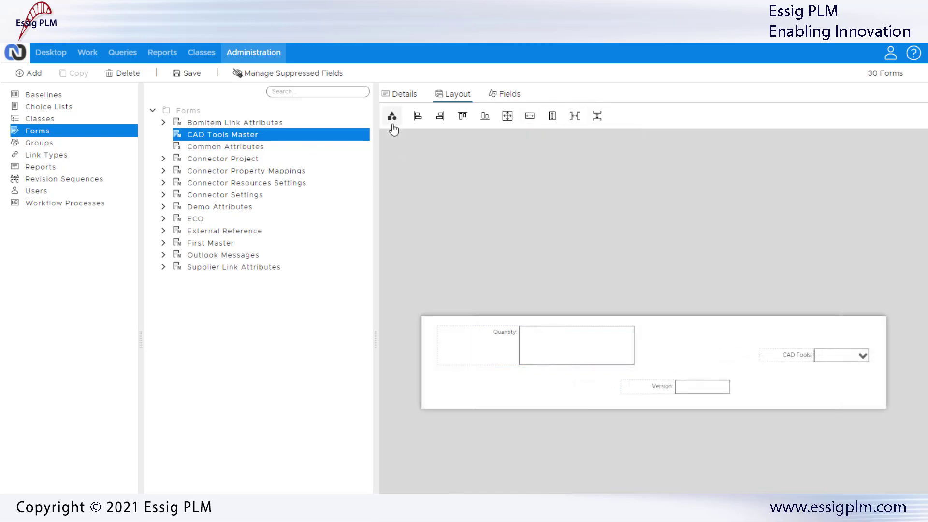
- Add a Text control to the form below the Quantity field and save the layout
click(392, 117)
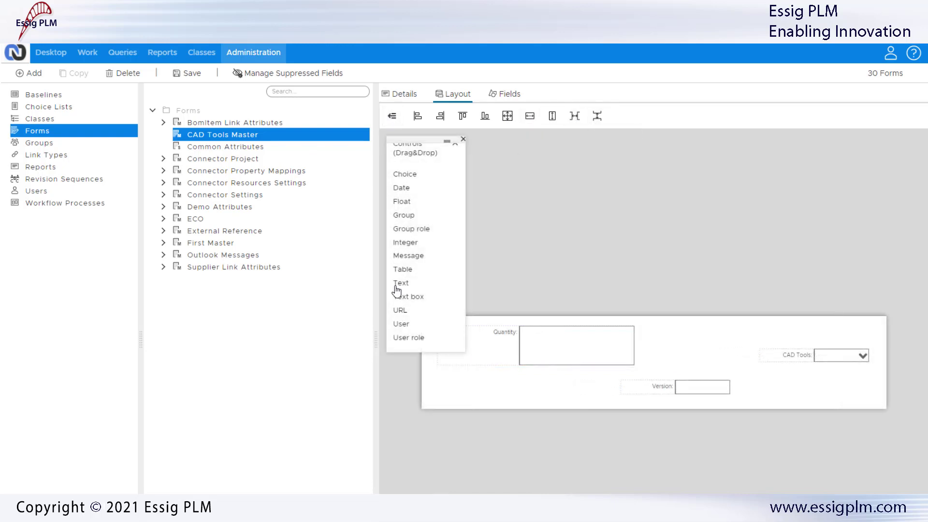
drag(400, 284, 456, 437)
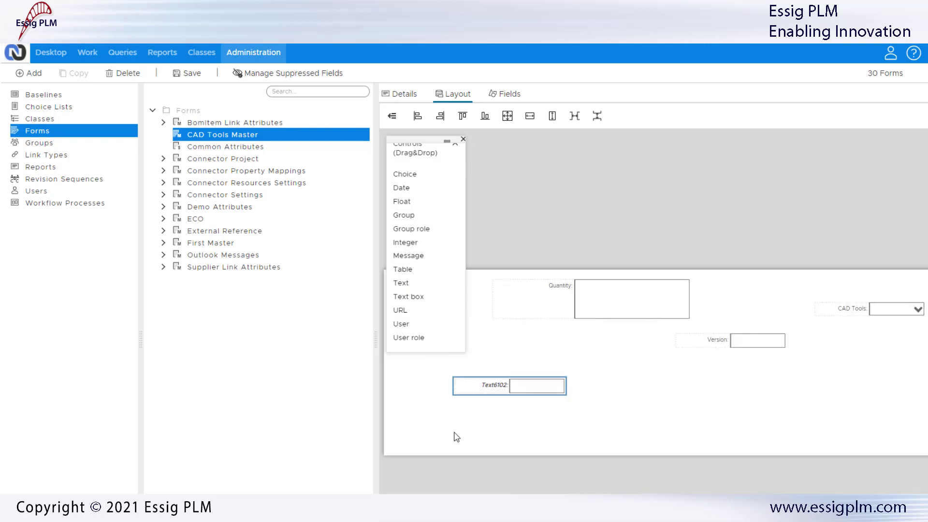
click(463, 140)
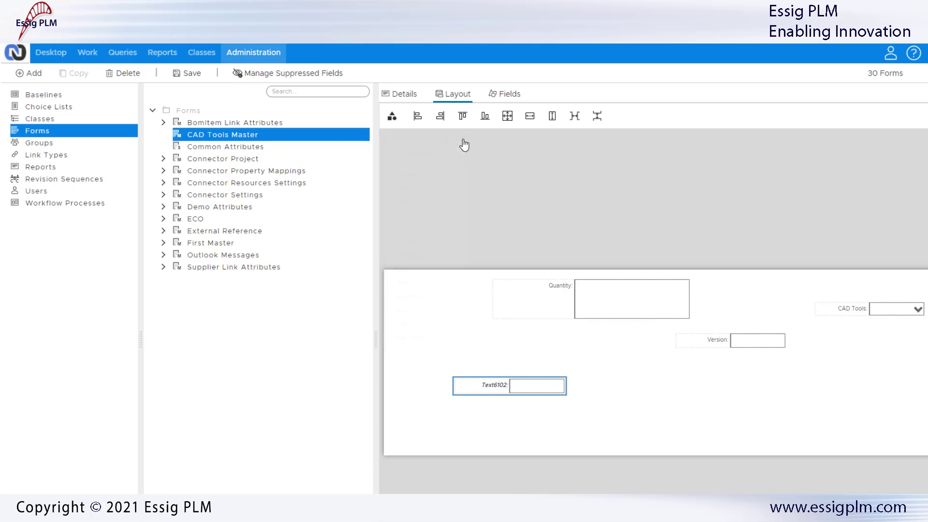
click(190, 74)
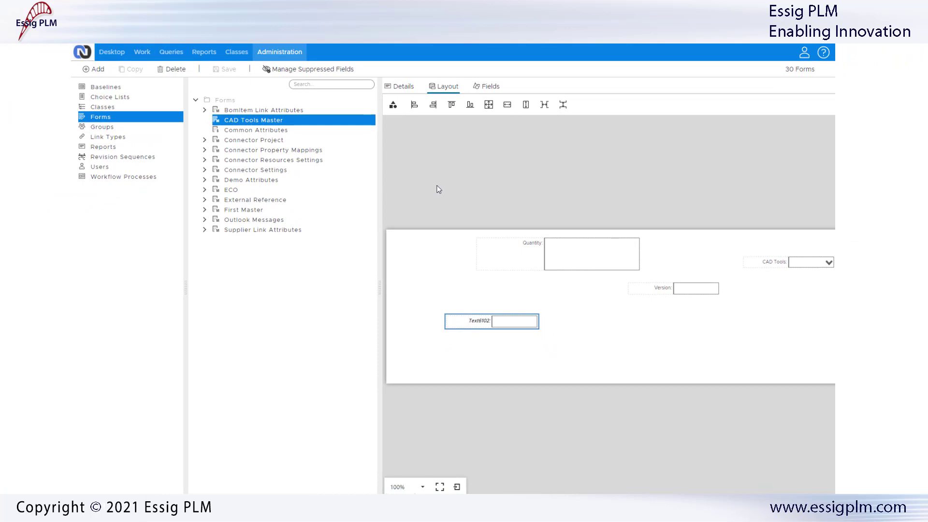
- Left-align the new text field with the Quantity field
click(415, 104)
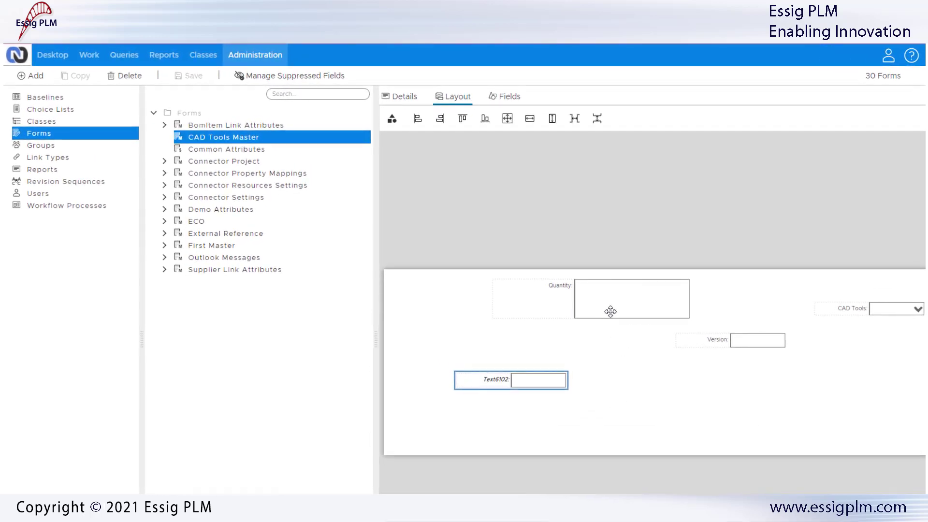
click(613, 309)
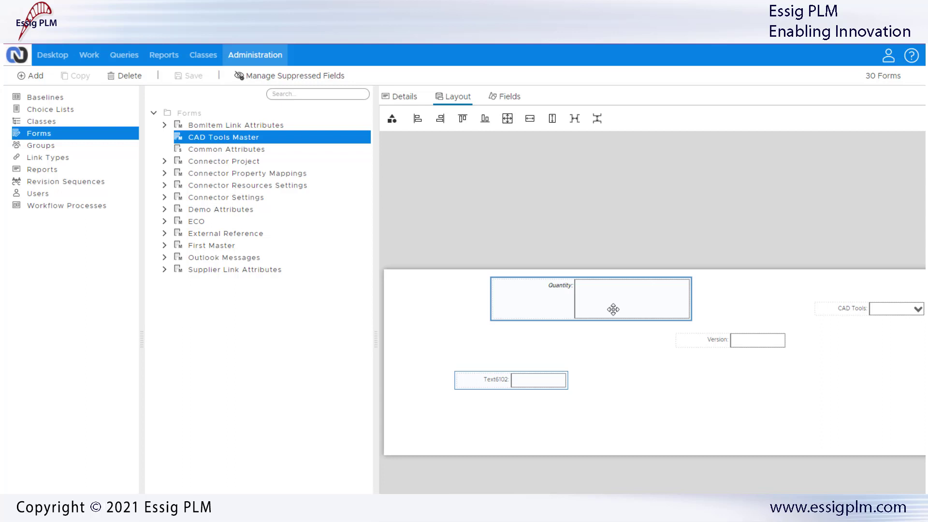
click(418, 121)
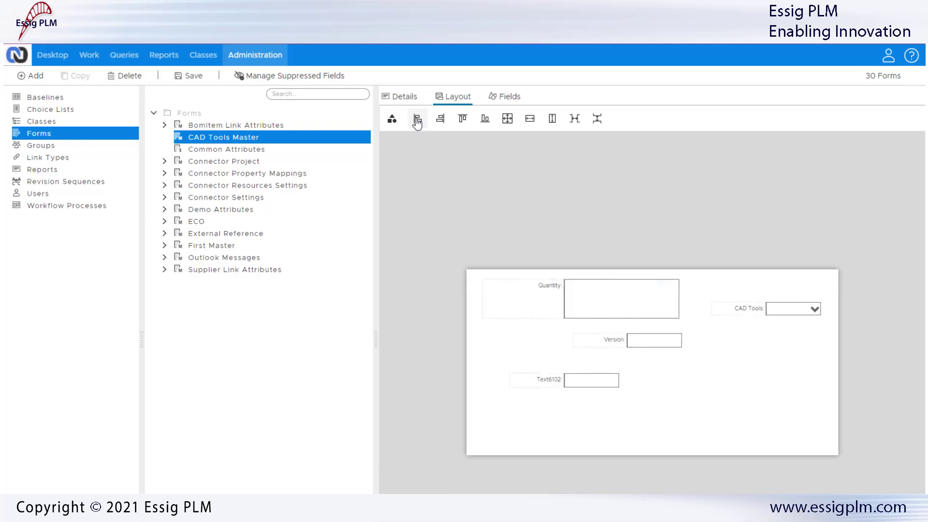